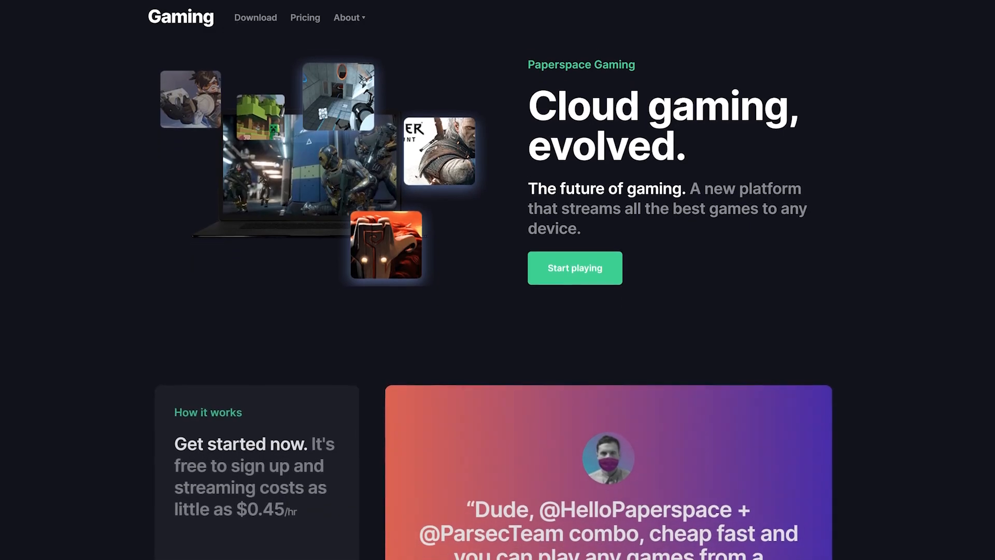
scroll(498, 311, "down", 3)
scroll(497, 311, "down", 5)
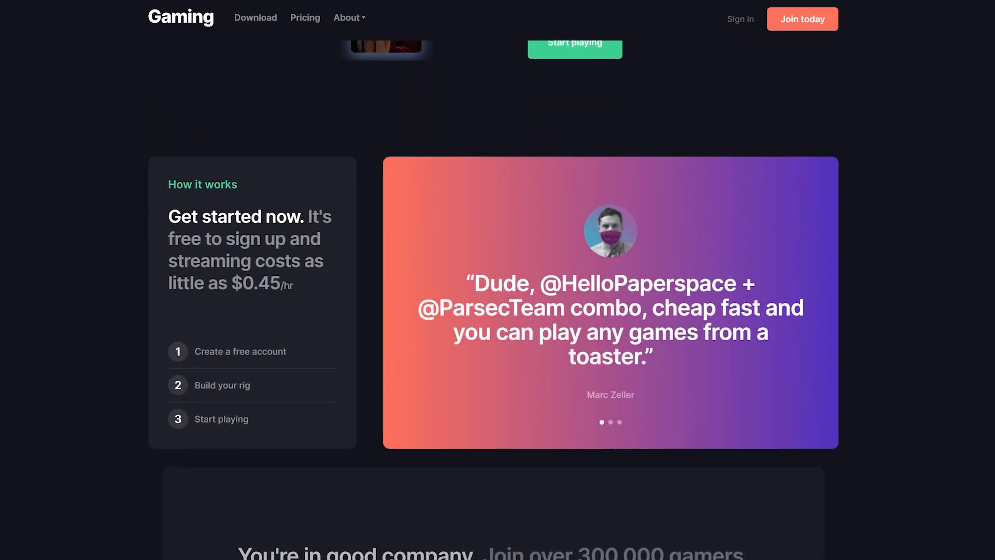
scroll(497, 311, "down", 4)
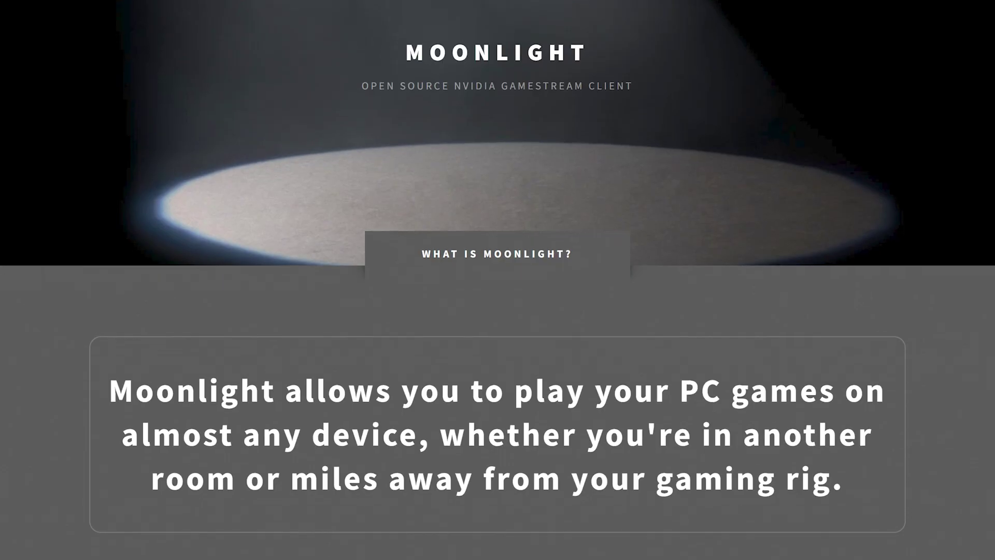
scroll(498, 311, "down", 5)
scroll(498, 311, "down", 5)
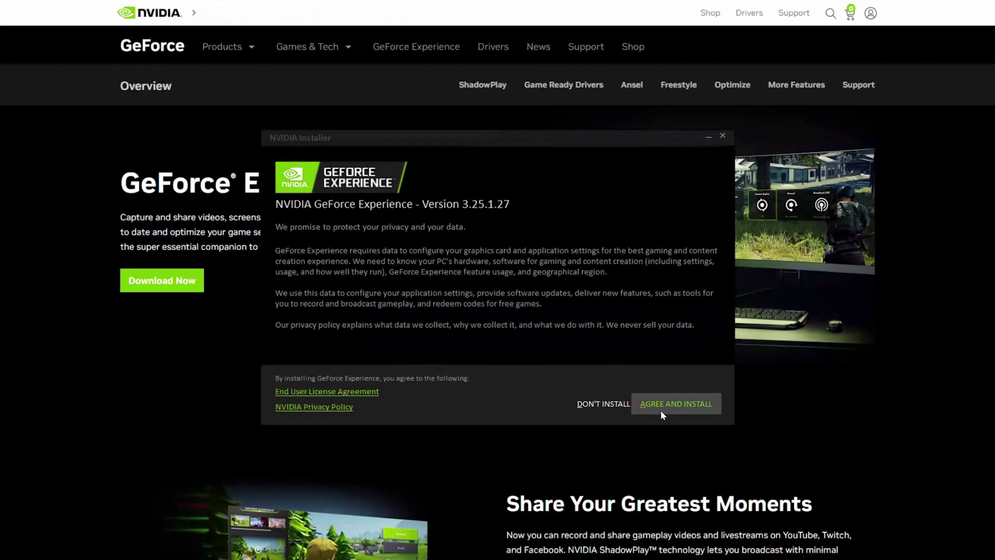
Step: Accept the terms and install GeForce Experience on the Paperspace machine
left_click(665, 410)
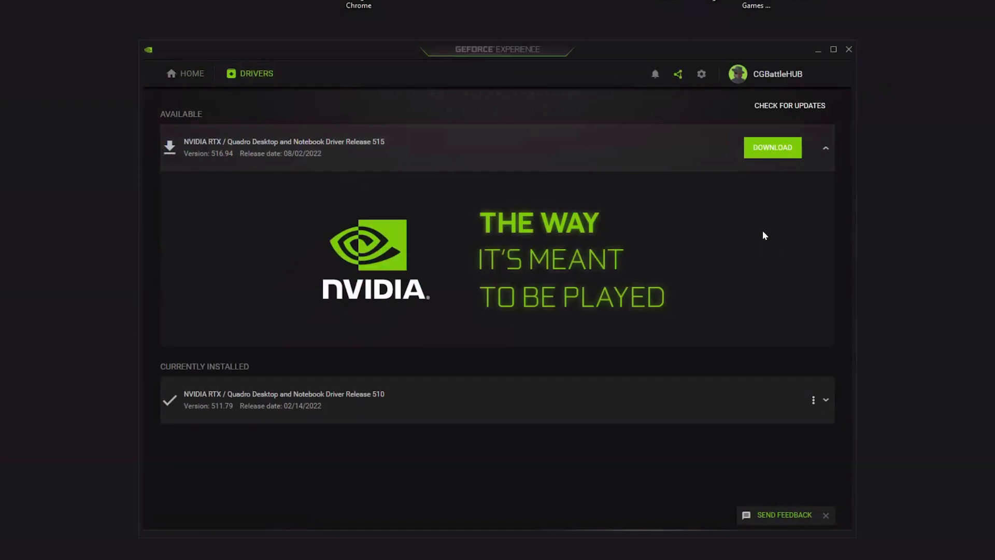
Step: Reach the Shield GameStream settings via the settings gear and GAMESTREAM feature entry
left_click(700, 74)
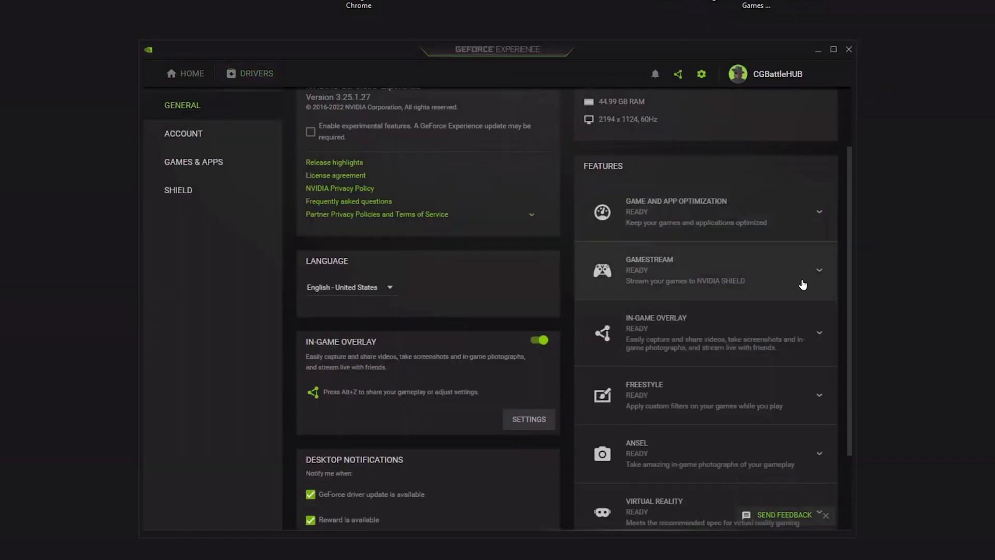
left_click(808, 280)
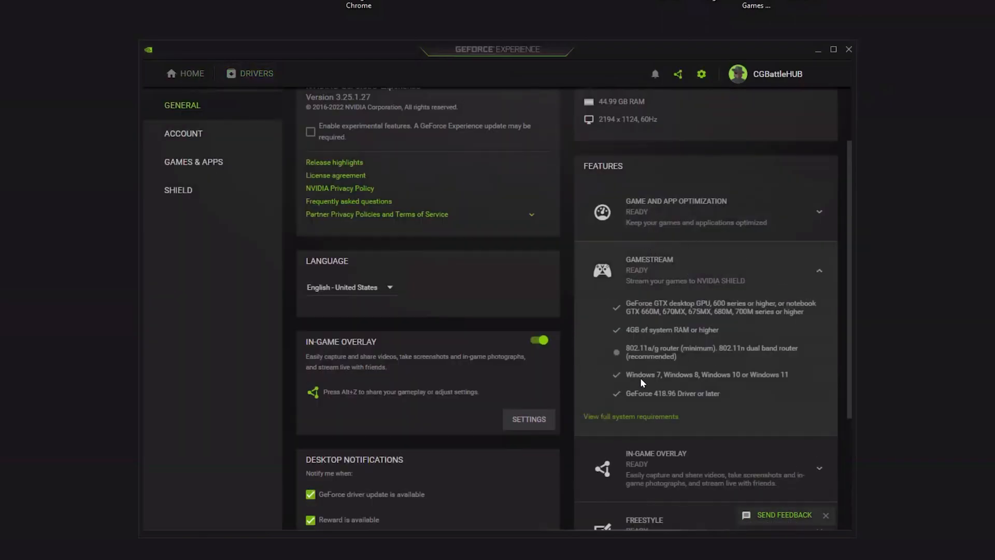
left_click(638, 417)
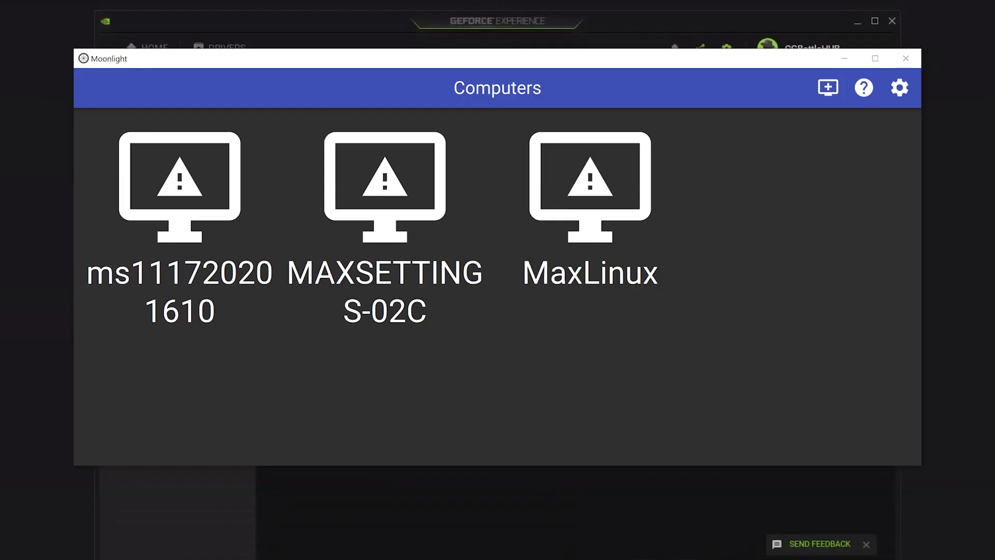
Step: Add PSI3ADWG0 by its static IP and begin pairing, producing PIN 0638
left_click(827, 87)
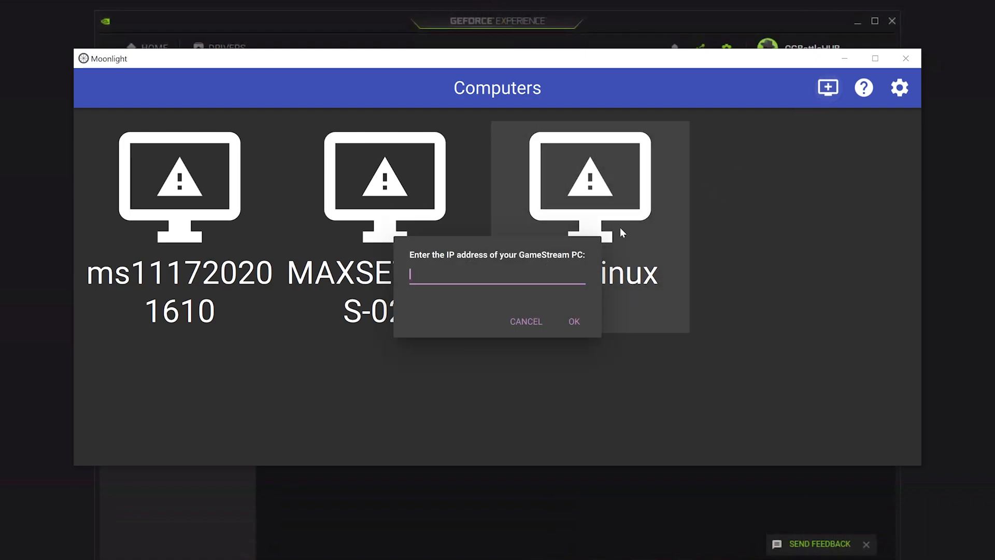
type("[masked IP address]")
left_click(574, 321)
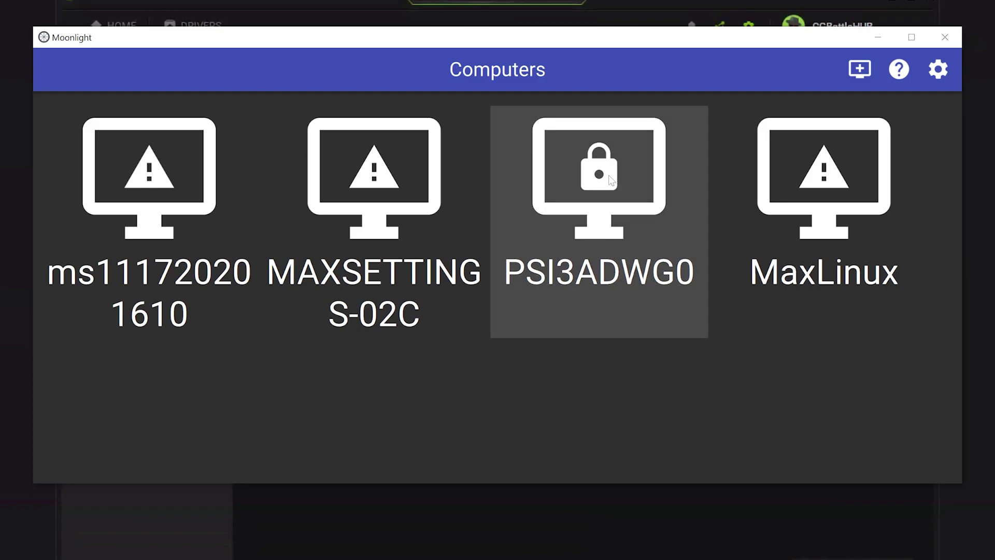
left_click(590, 186)
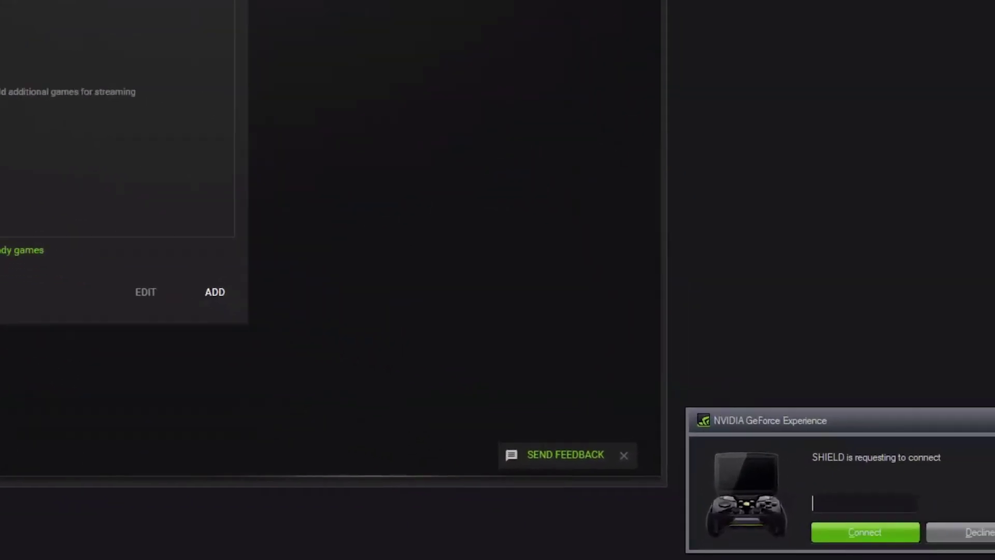
type("06")
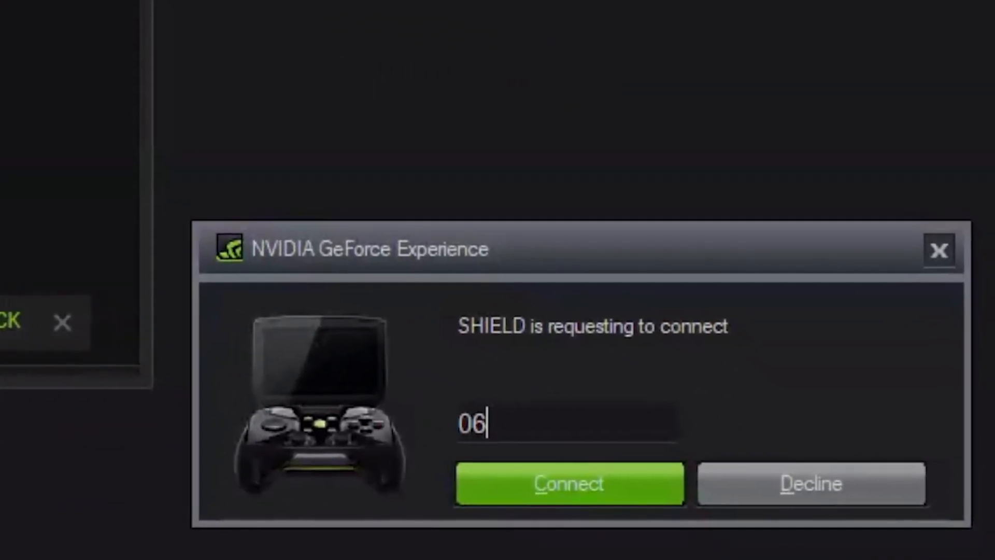
type("38")
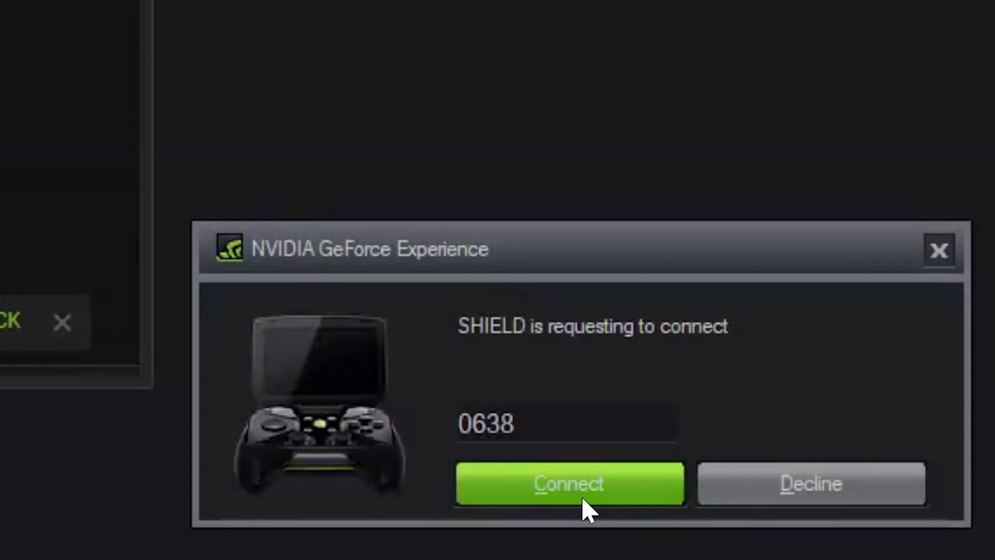
left_click(570, 484)
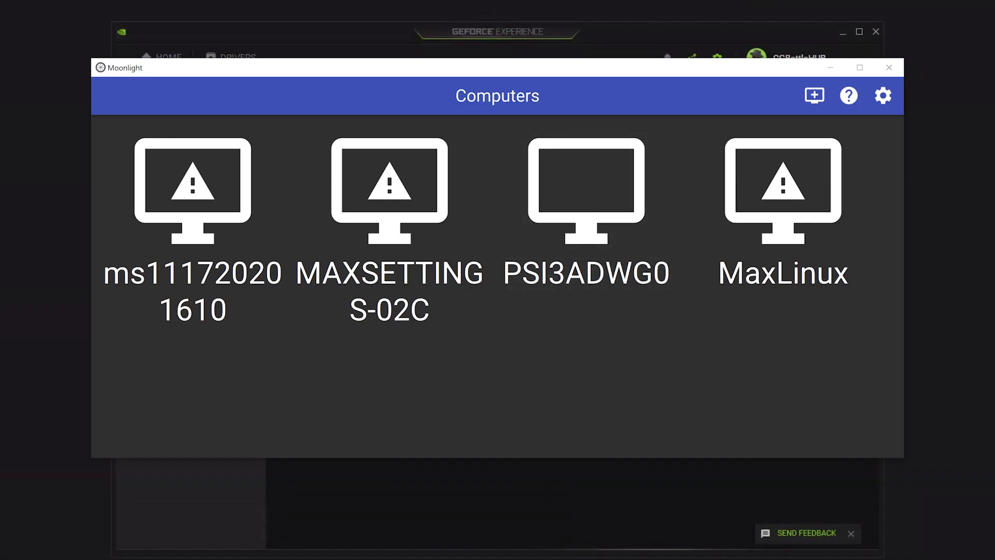
Step: From PSI3ADWG0's app list, start streaming Steam
left_click(563, 187)
left_click(319, 241)
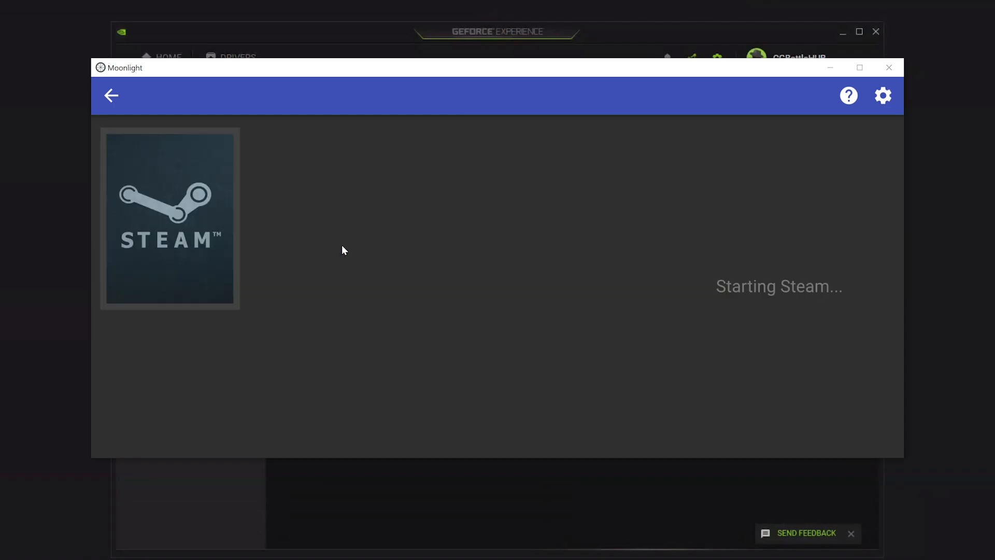